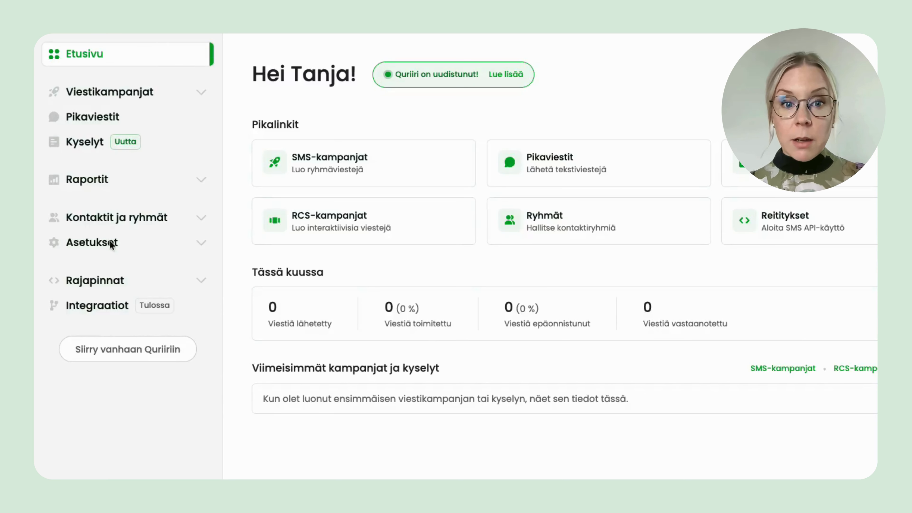
# Step: Open the SMS sender ID settings (SMS-lähettäjätunnukset)
pyautogui.click(140, 248)
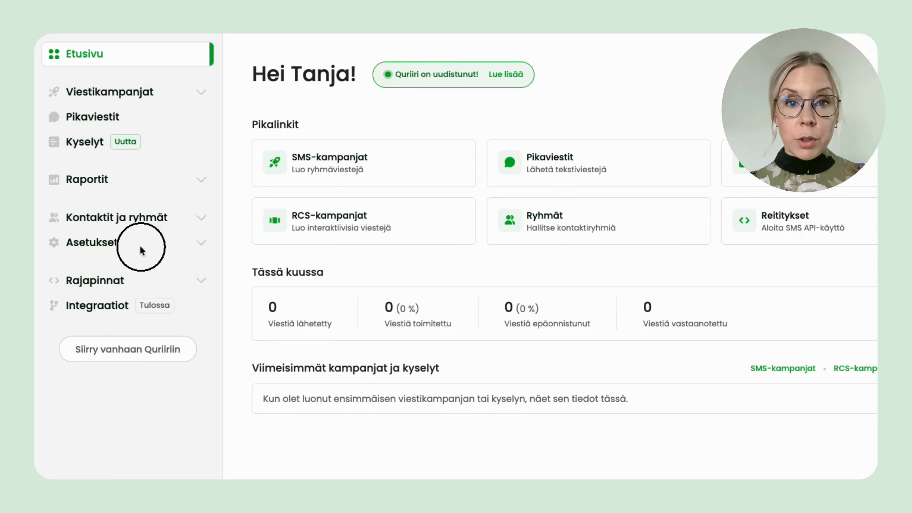
pyautogui.click(127, 268)
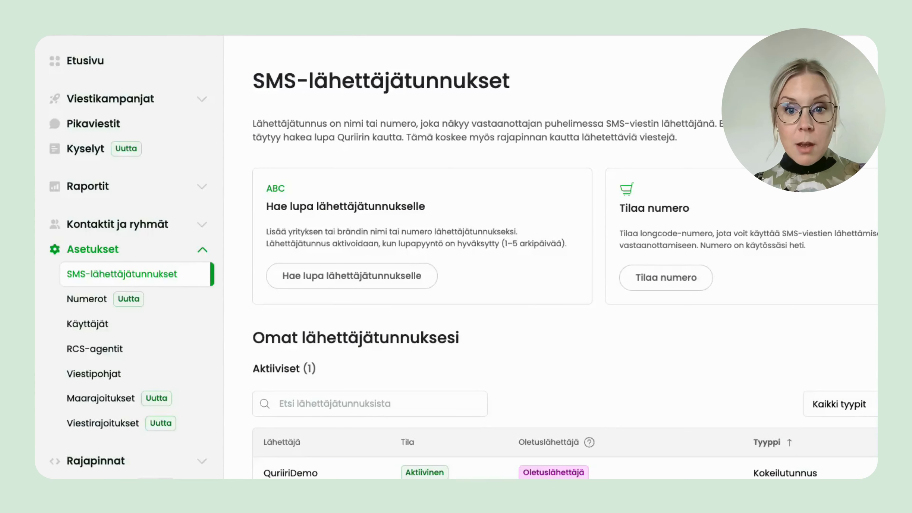
# Step: Create a new contact group named Kesäkampanja from the groups page (Ryhmät)
pyautogui.click(81, 306)
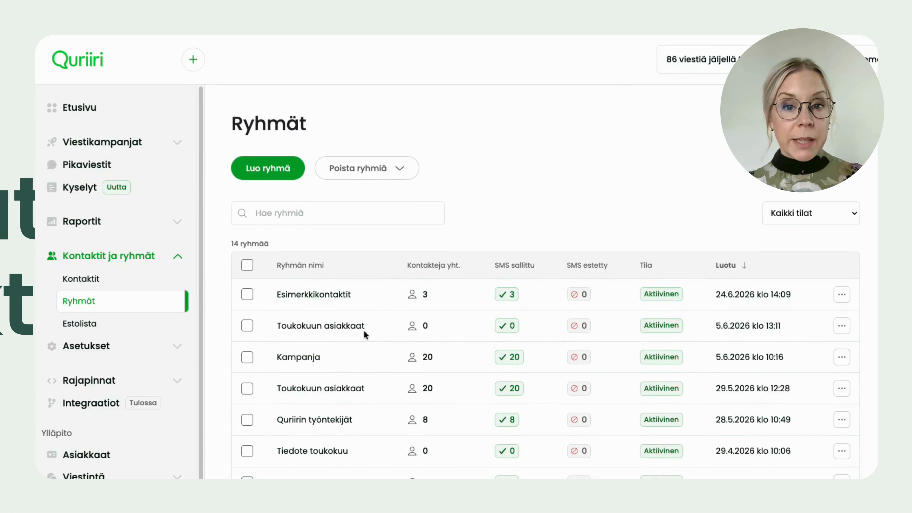
pyautogui.scroll(-1, 369, 336)
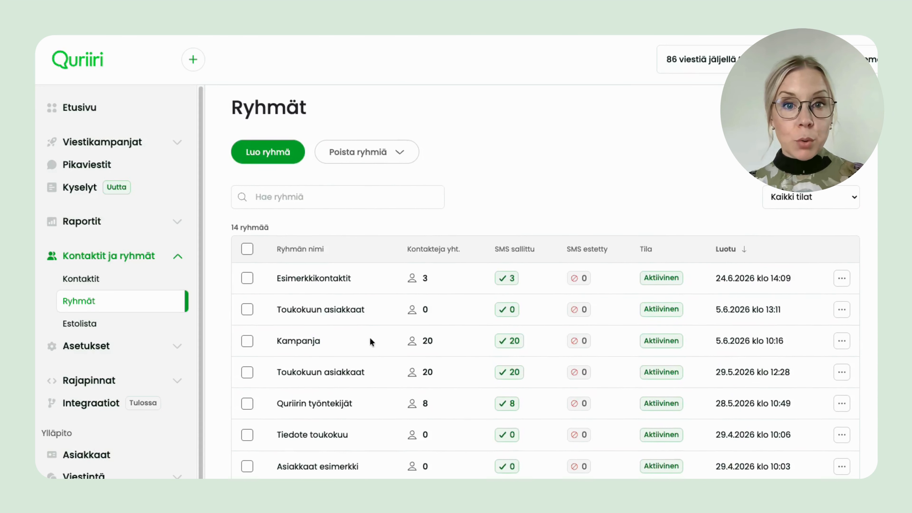
pyautogui.scroll(-1, 374, 346)
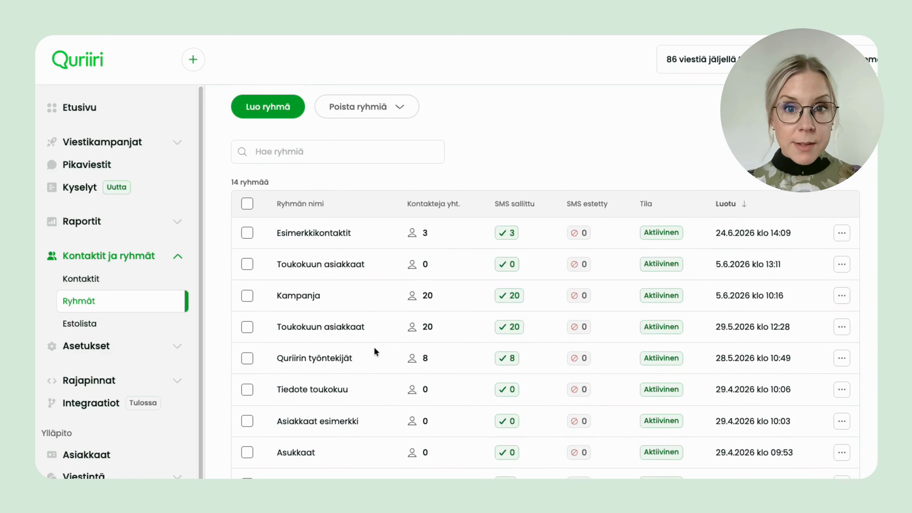
pyautogui.scroll(-1, 377, 354)
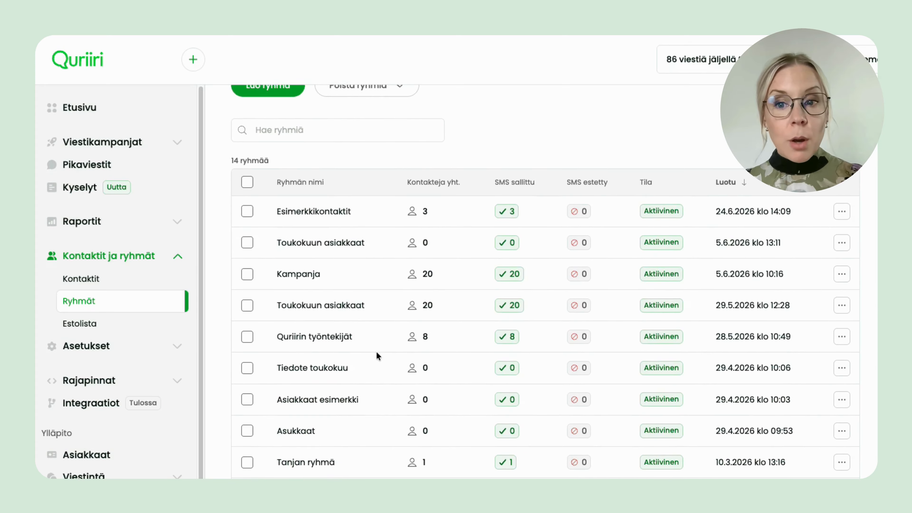
pyautogui.scroll(3, 377, 352)
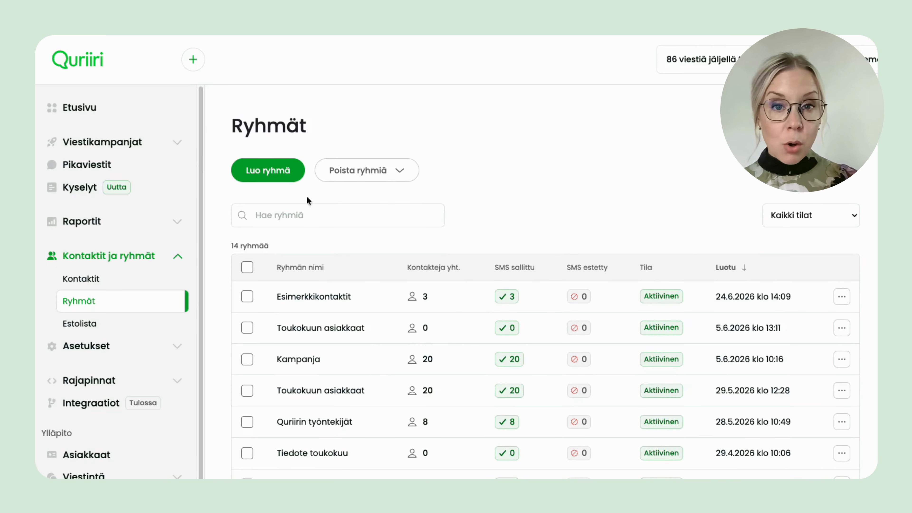
pyautogui.click(284, 174)
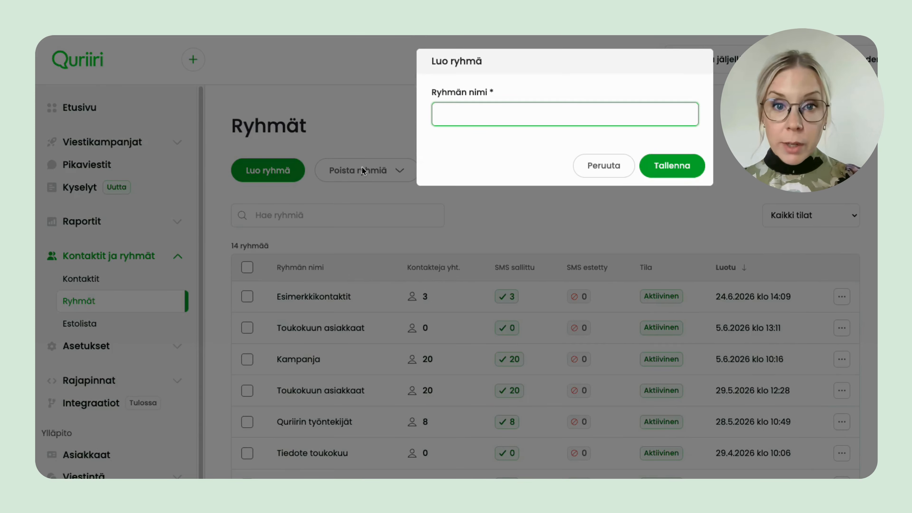
pyautogui.write('Kesäkampanja')
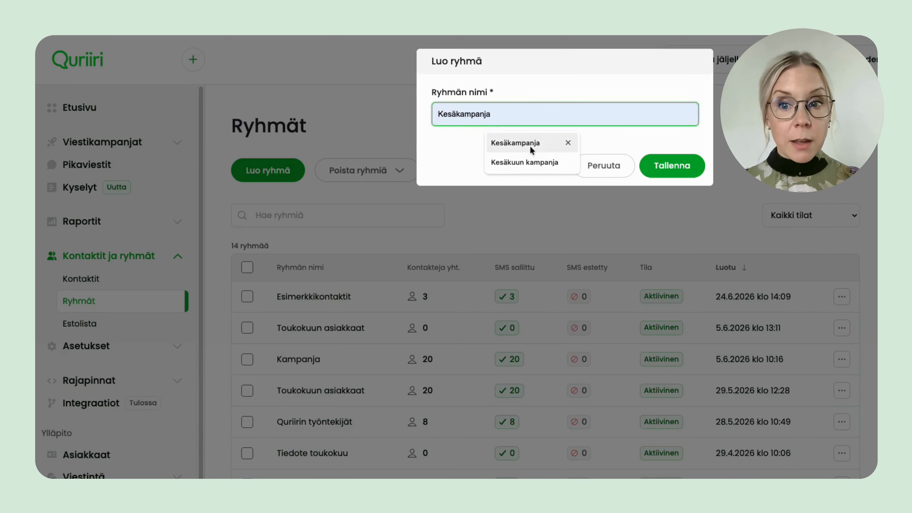
pyautogui.click(530, 145)
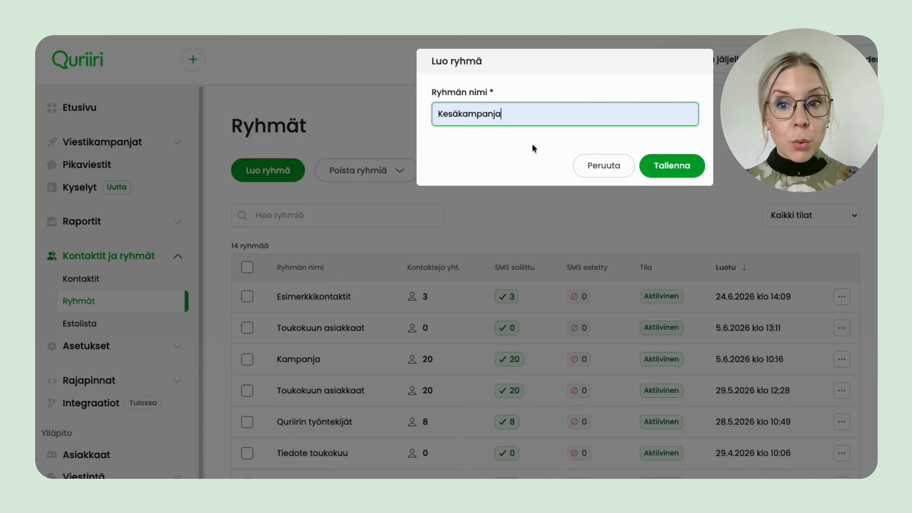
pyautogui.click(680, 172)
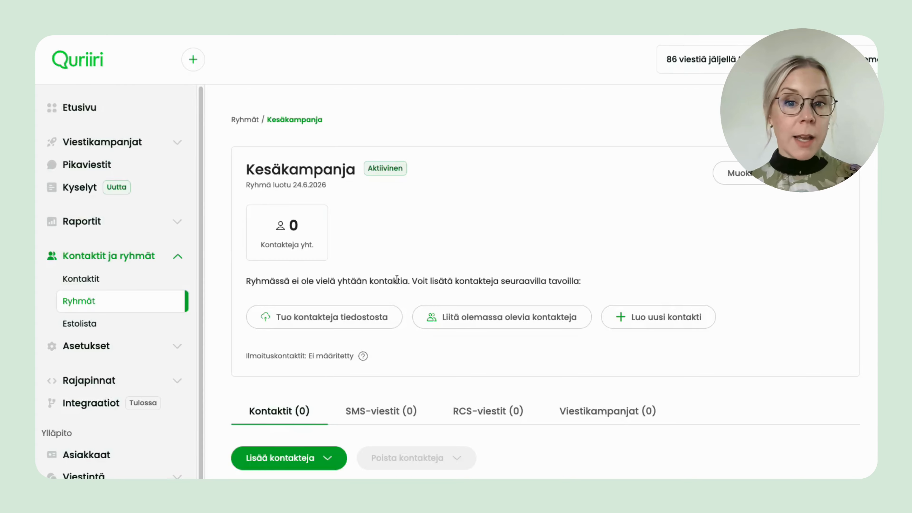
# Step: Start a contact import from a file into the Kesäkampanja group, add the spreadsheet and continue to column selection
pyautogui.click(368, 317)
pyautogui.moveTo(171, 219); pyautogui.dragTo(395, 233)
pyautogui.click(685, 346)
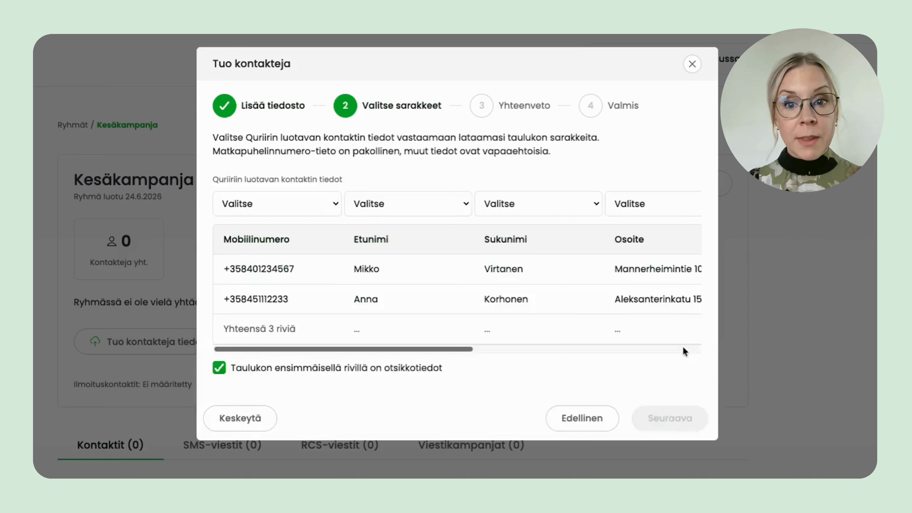
# Step: Map the spreadsheet's first four columns to Matkapuhelinnumero, Etunimi, Sukunimi and Osoite
pyautogui.click(307, 203)
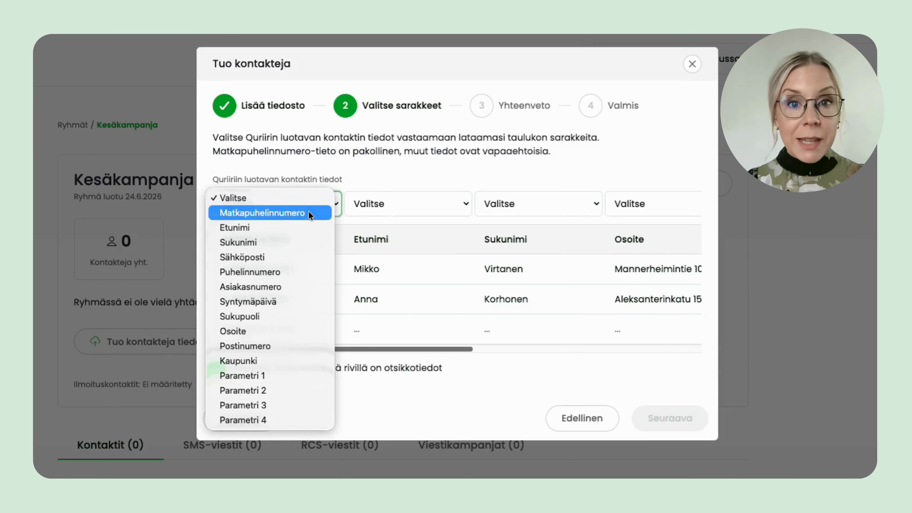
pyautogui.click(308, 210)
pyautogui.click(411, 209)
pyautogui.click(407, 227)
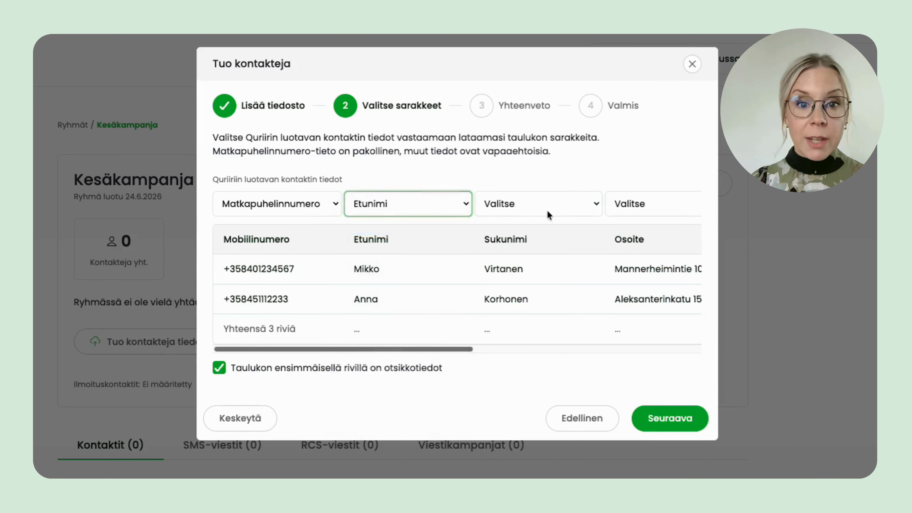
pyautogui.click(547, 209)
pyautogui.click(572, 240)
pyautogui.click(665, 204)
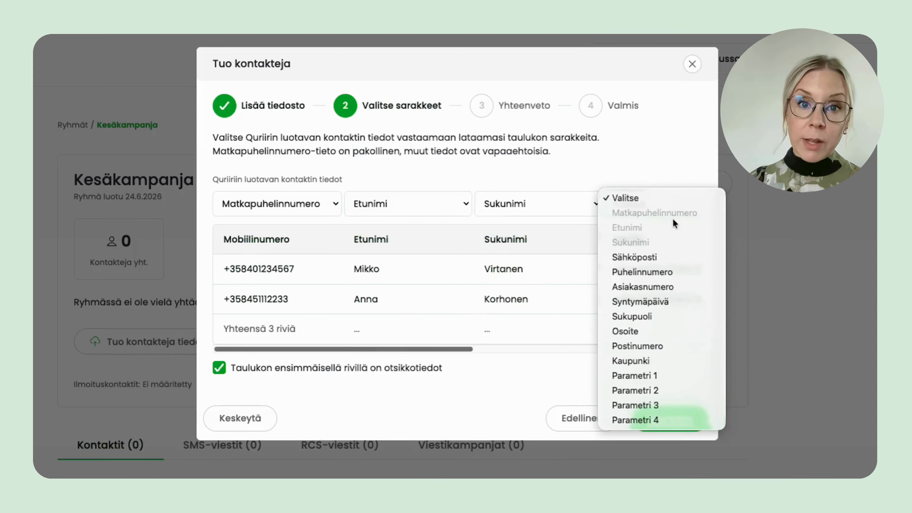
pyautogui.click(674, 329)
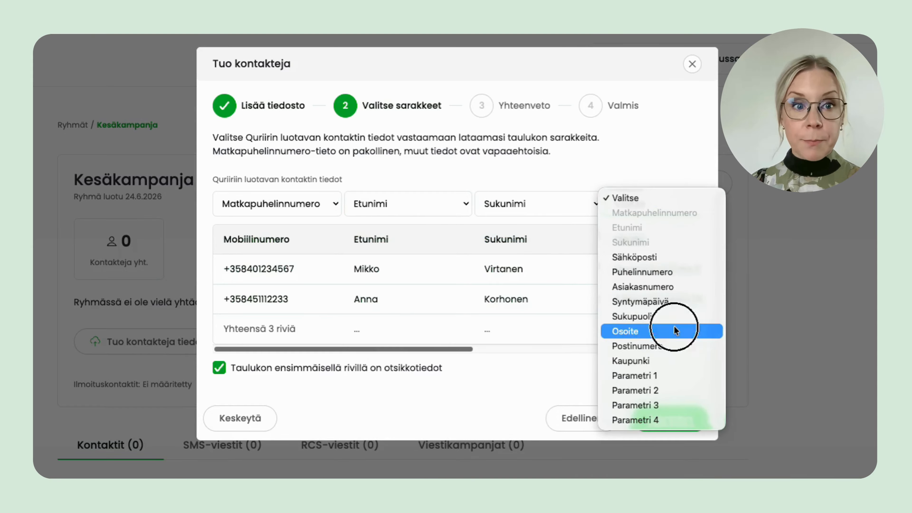
# Step: Accept the import summary, import the 3 contacts into the group and close the import dialog
pyautogui.click(664, 418)
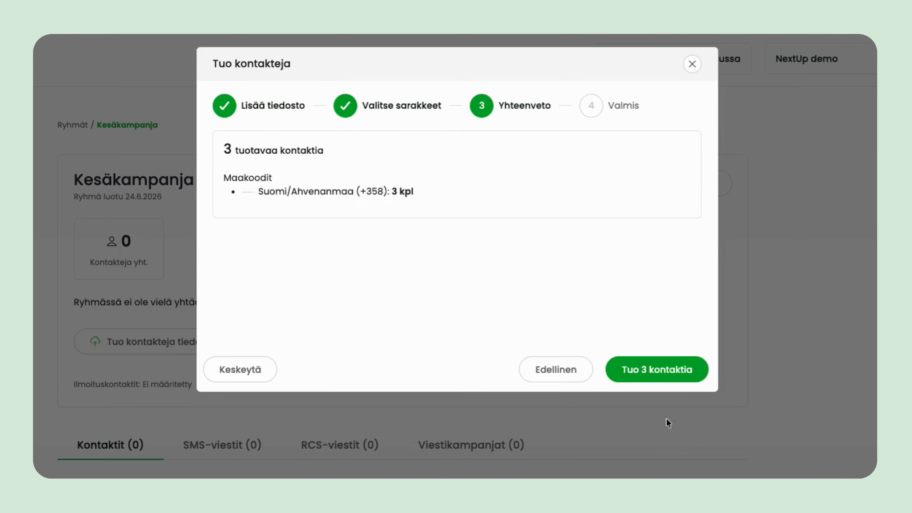
pyautogui.click(661, 367)
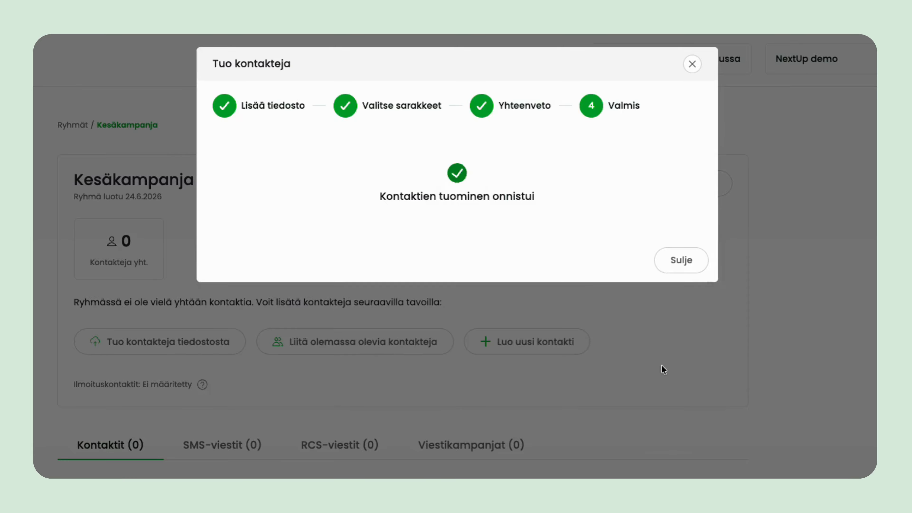
pyautogui.click(685, 262)
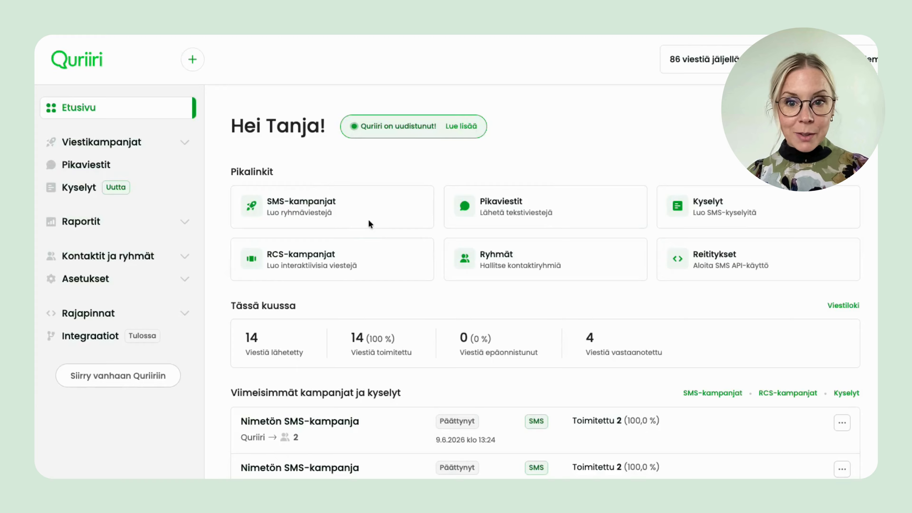
# Step: Create a new unnamed SMS campaign of the type Lähetä SMS-viestejä from the home page quick links
pyautogui.click(412, 212)
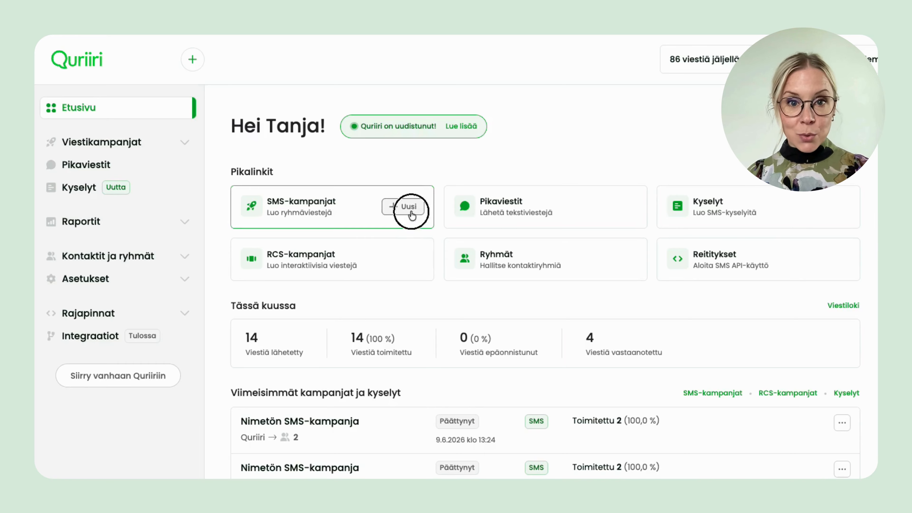
pyautogui.click(286, 291)
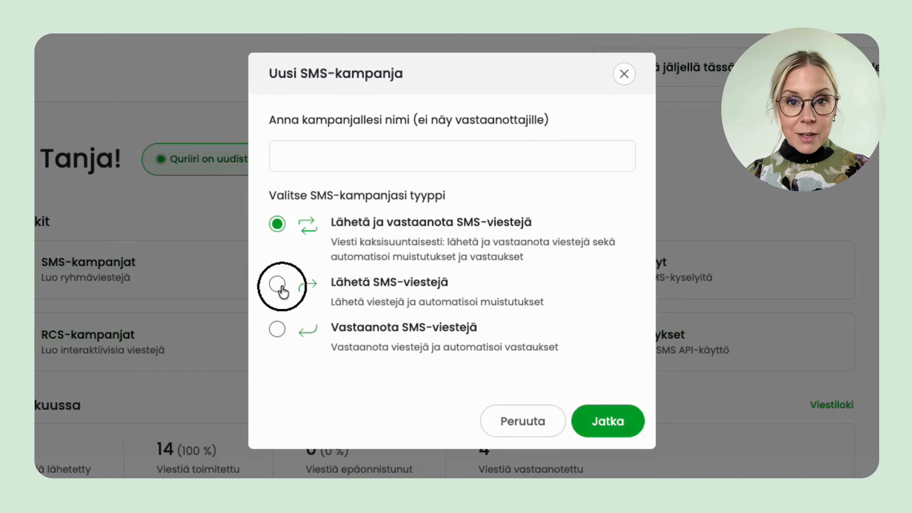
pyautogui.click(608, 421)
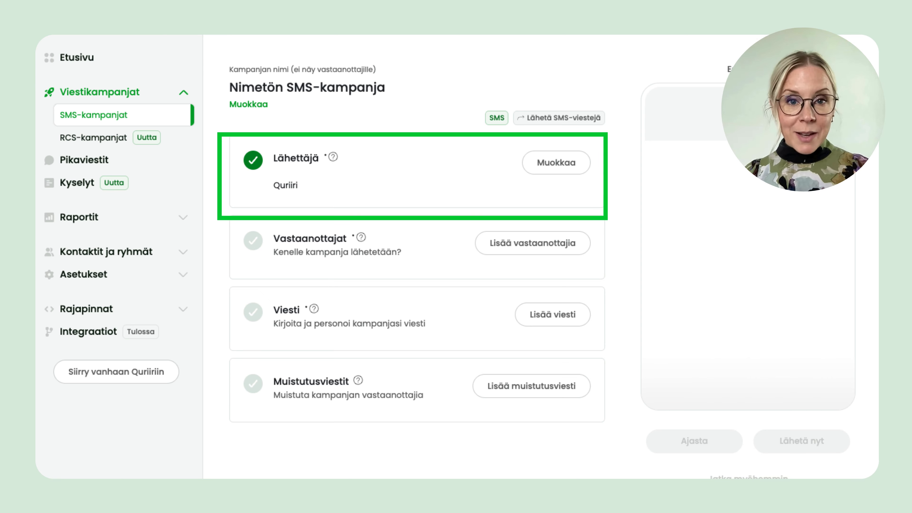
# Step: Add the contact group Kampanja to the SMS campaign's recipients
pyautogui.click(573, 244)
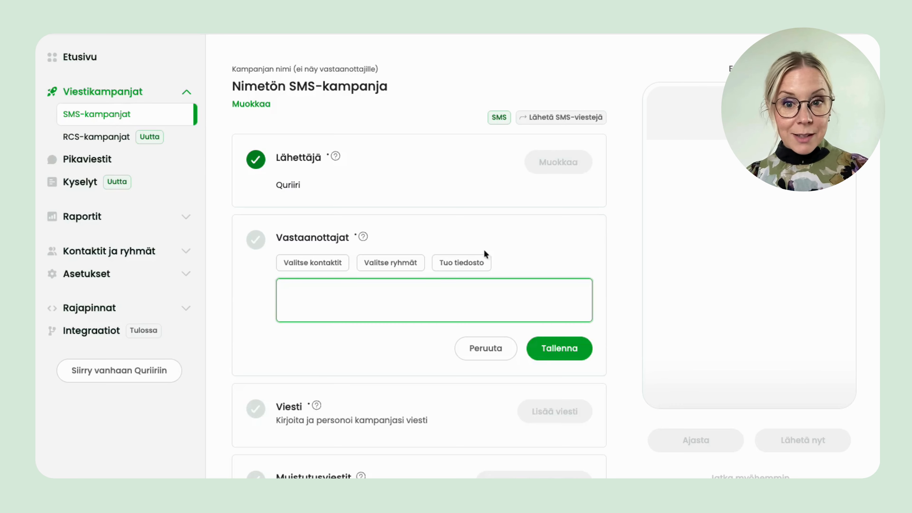
pyautogui.click(402, 260)
pyautogui.click(361, 173)
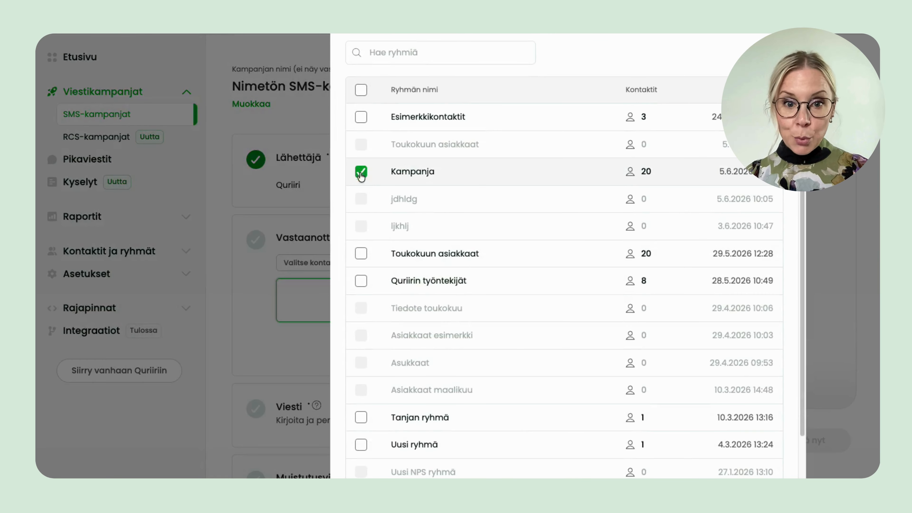
pyautogui.click(704, 481)
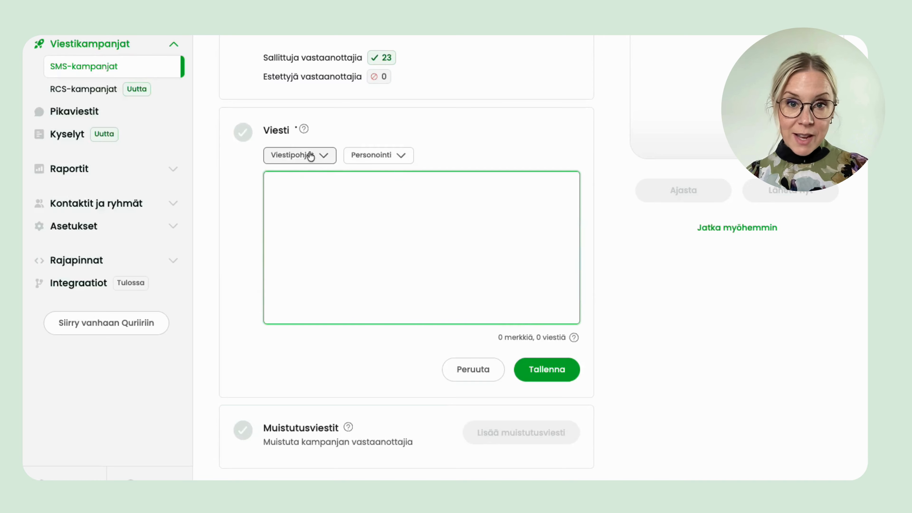
# Step: Fill the campaign message from the template Tapahtuma esimerkki and save the message
pyautogui.click(310, 156)
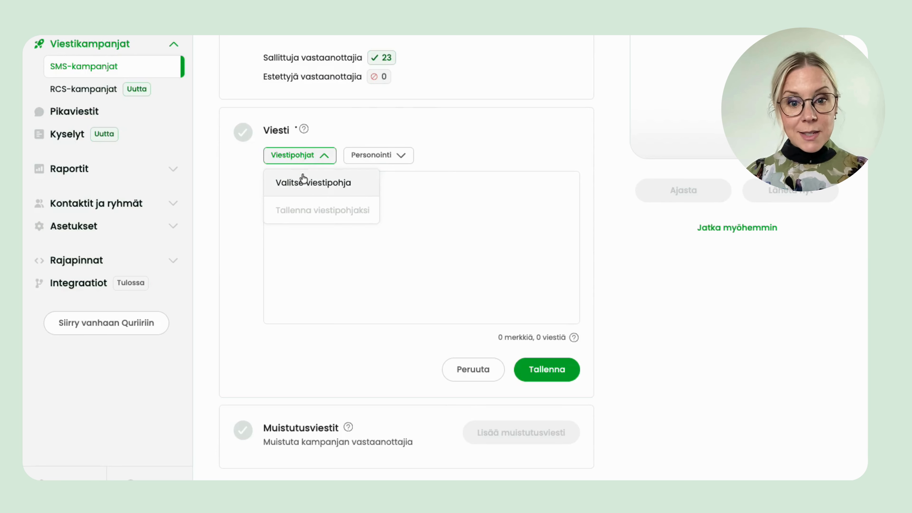
pyautogui.click(306, 182)
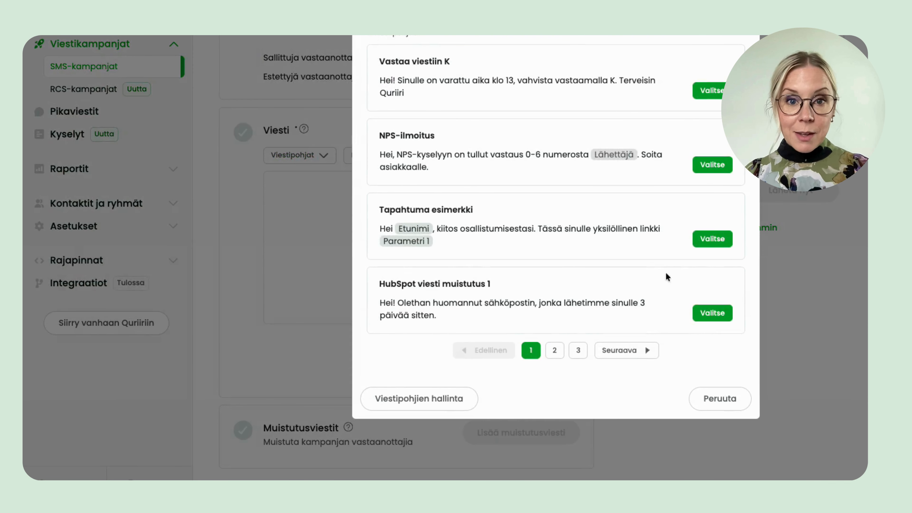
pyautogui.click(721, 245)
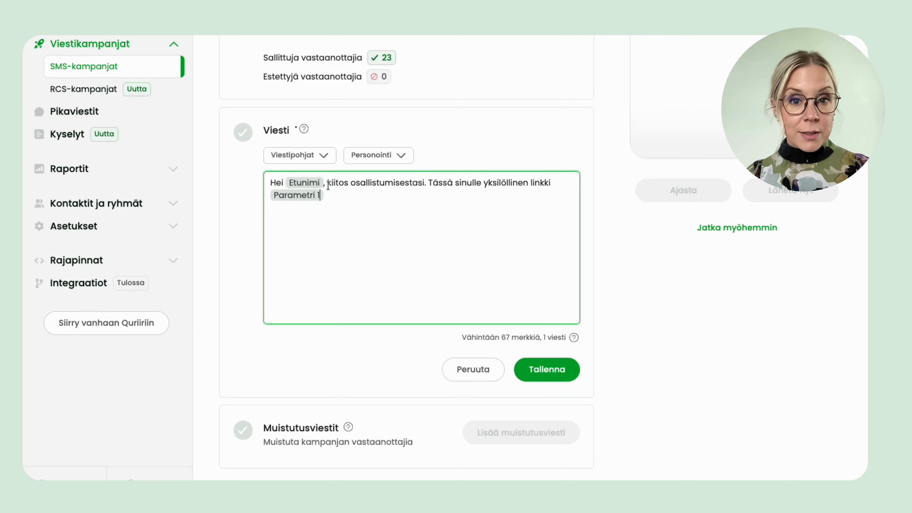
pyautogui.click(549, 367)
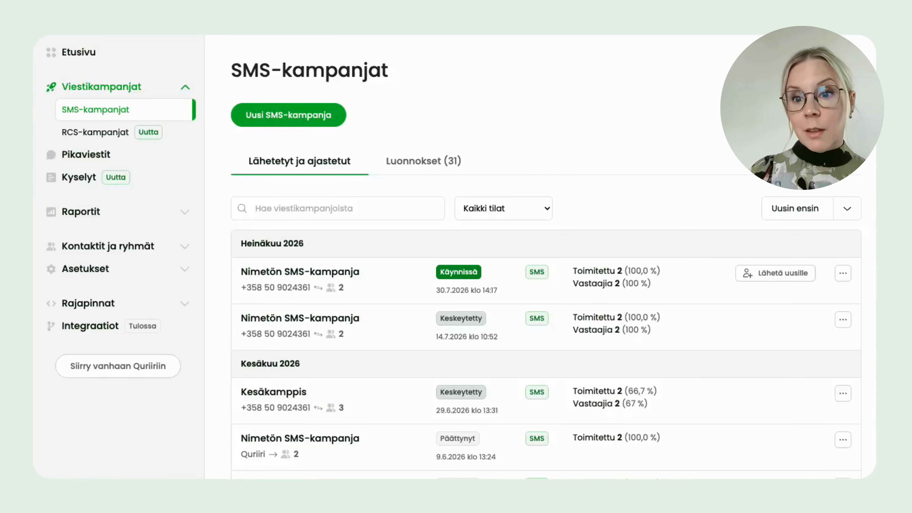
# Step: Open the stopped SMS campaign dated 14.7.2026 and view its statistics and received messages
pyautogui.click(298, 337)
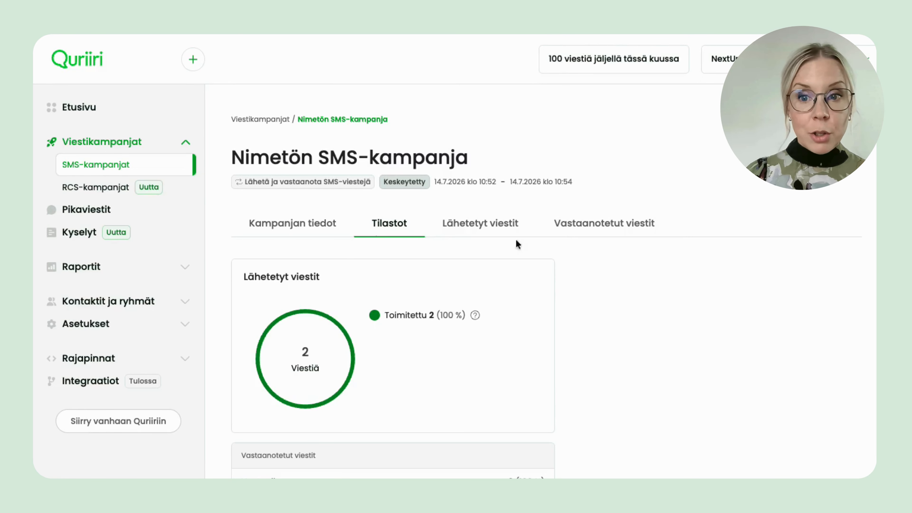
pyautogui.click(618, 223)
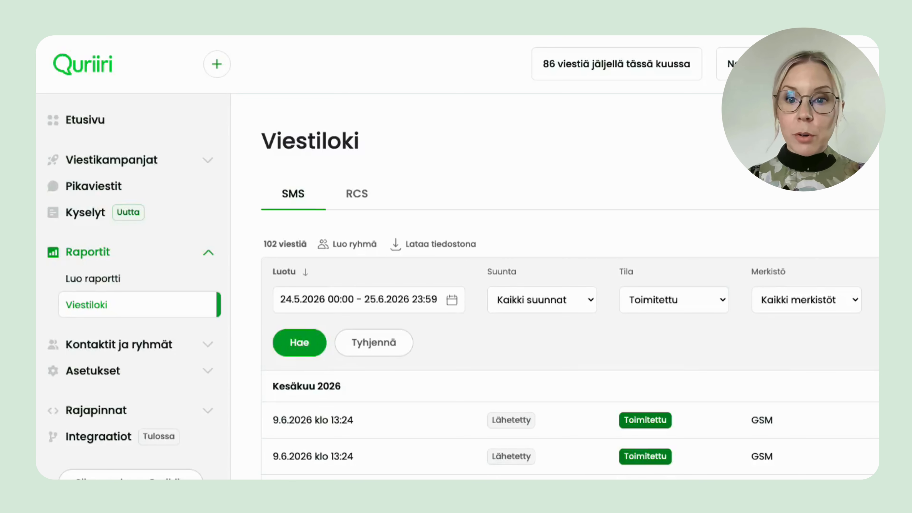
# Step: Look through the delivered SMS messages in the message log (Viestiloki)
pyautogui.scroll(-10, 768, 397)
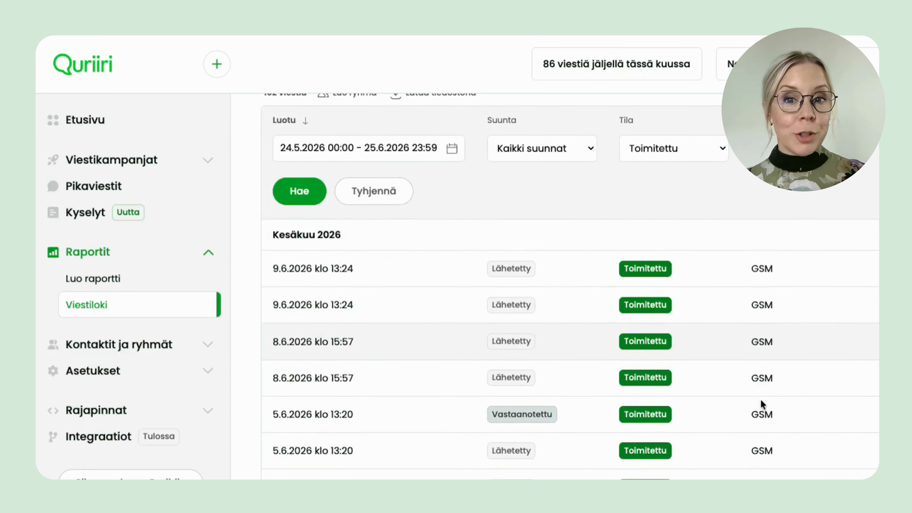
pyautogui.scroll(-6, 758, 413)
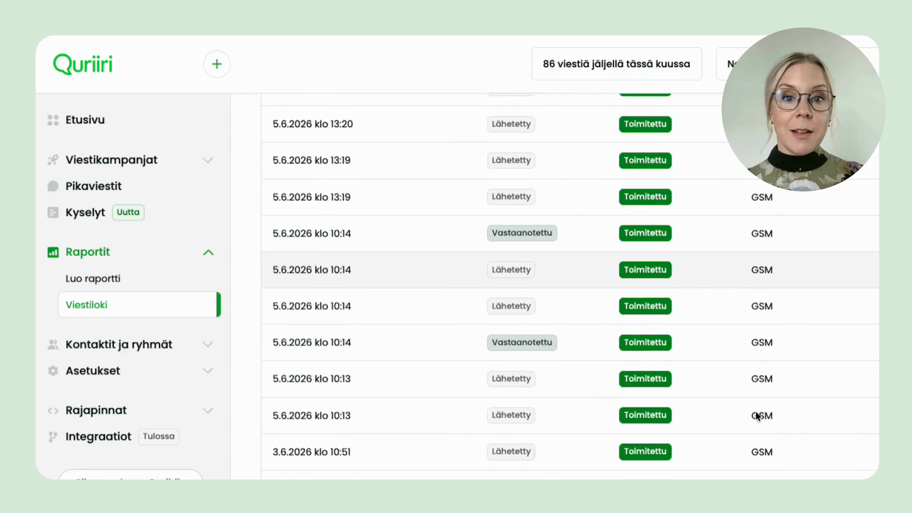
pyautogui.scroll(-5, 758, 415)
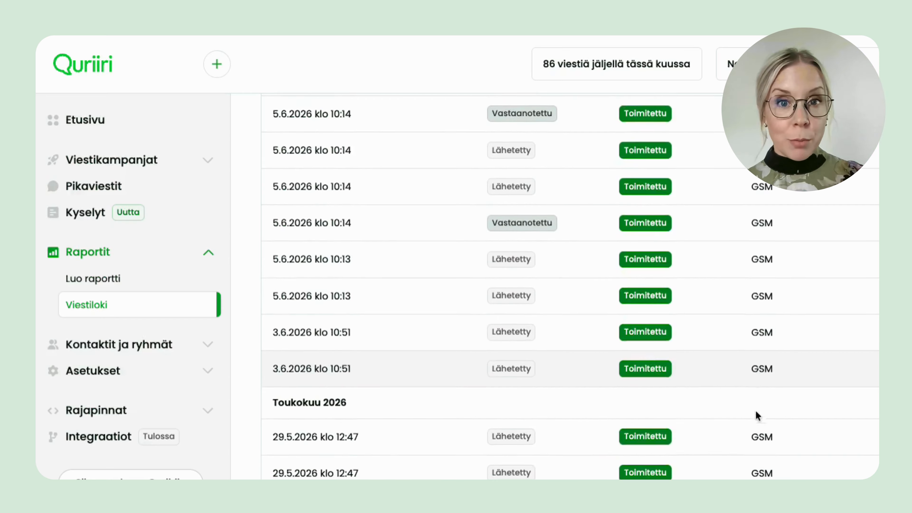